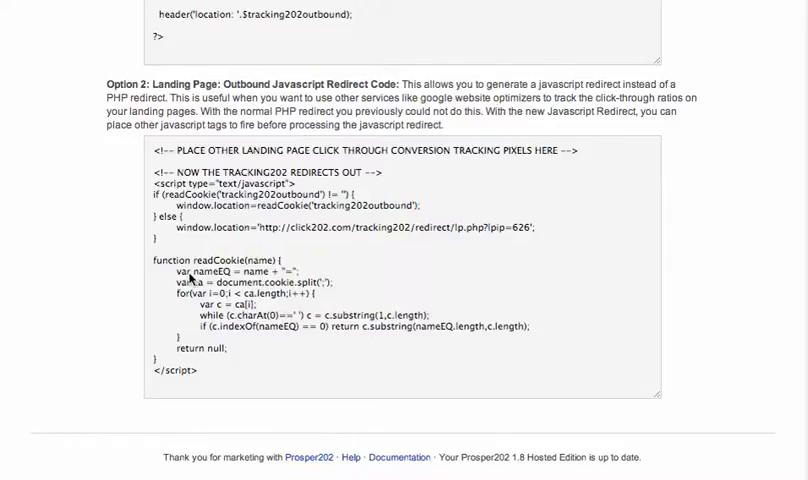
Step: Focus the Option 2 landing page outbound JavaScript redirect code box
click(193, 326)
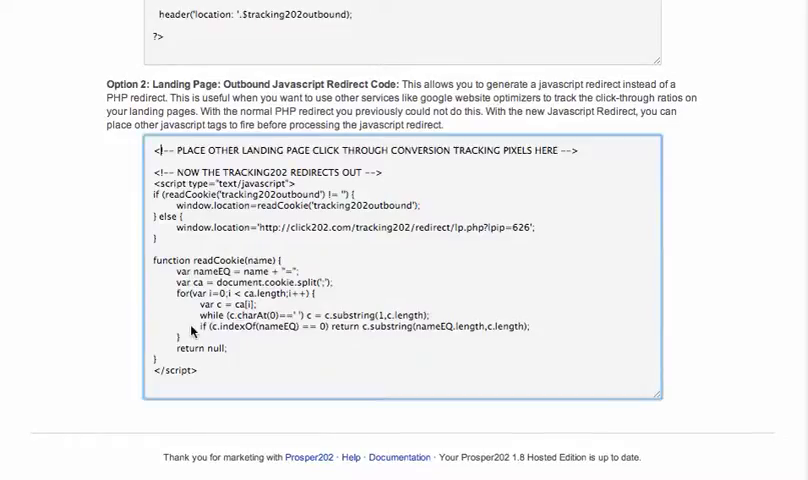
scroll(200, 250, up, 5)
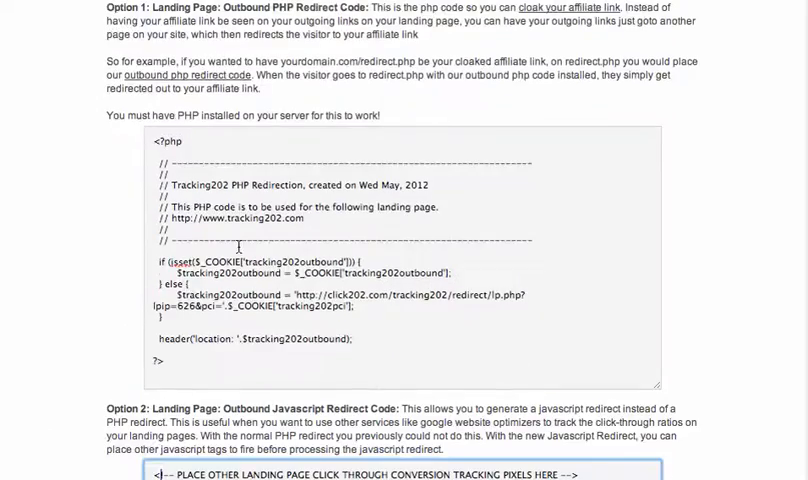
scroll(238, 248, up, 5)
scroll(238, 248, down, 3)
scroll(213, 247, down, 7)
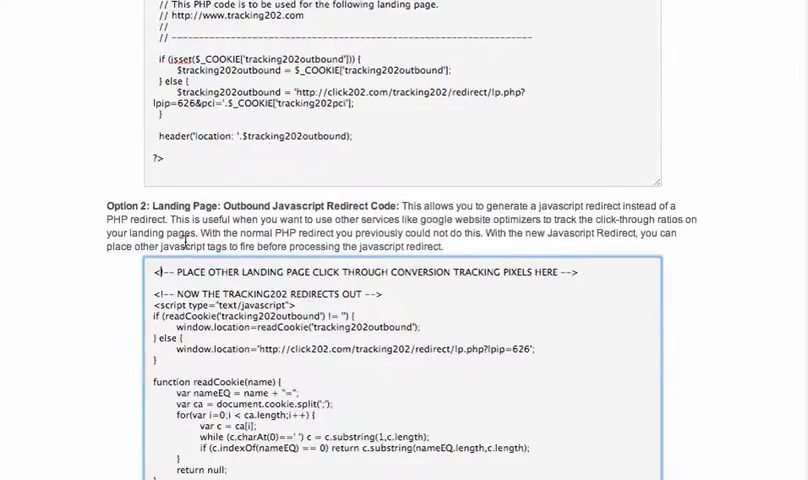
scroll(168, 96, up, 5)
scroll(141, 218, down, 3)
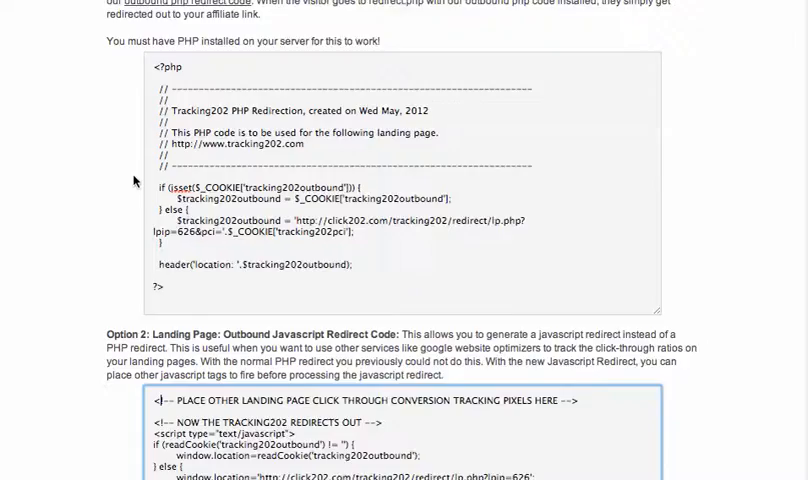
scroll(133, 180, down, 4)
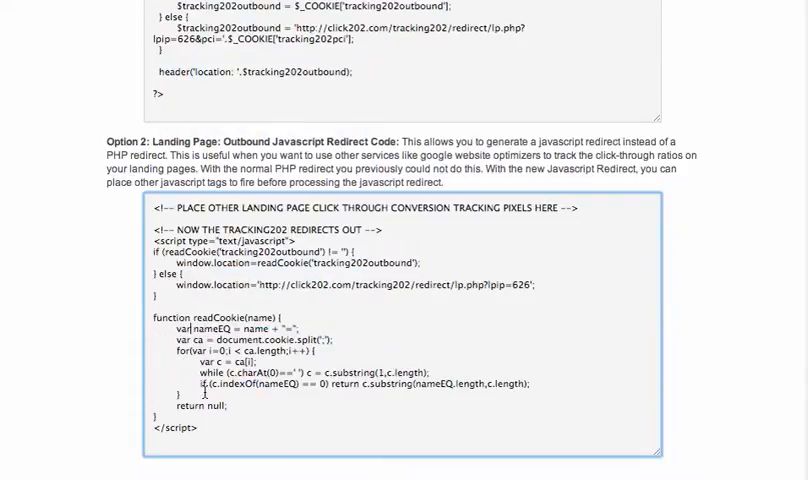
Step: Copy the selected JavaScript redirect code and switch to the landing page in Sublime Text
drag(200, 430, 158, 200)
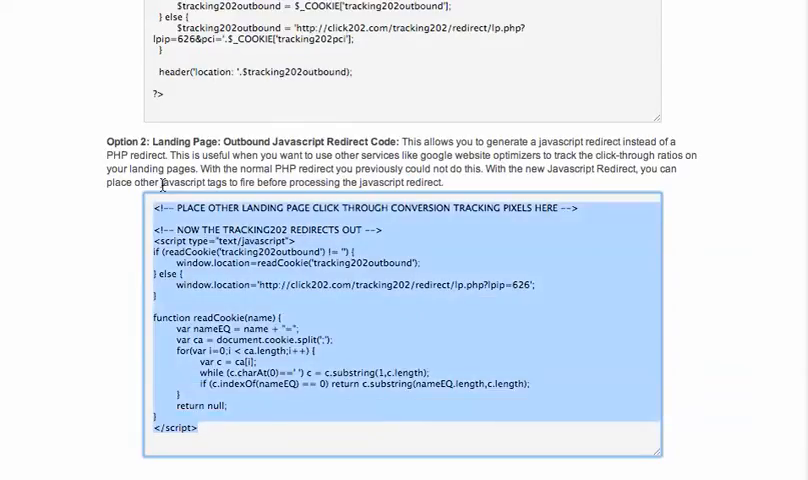
right_click(203, 238)
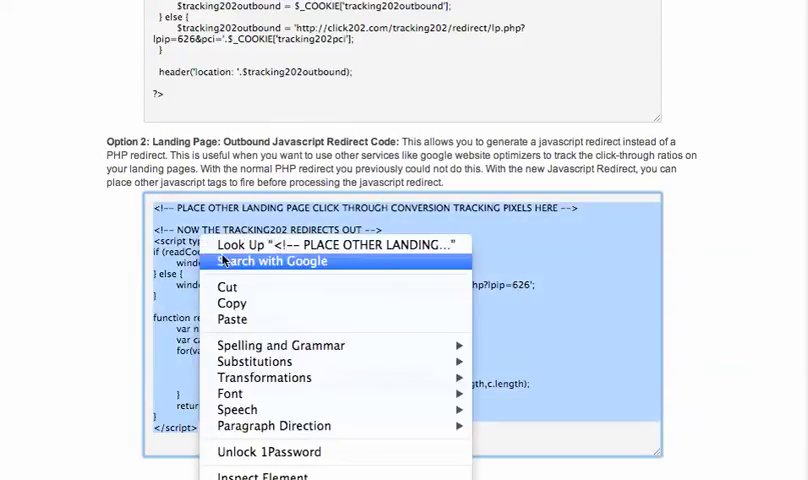
click(246, 304)
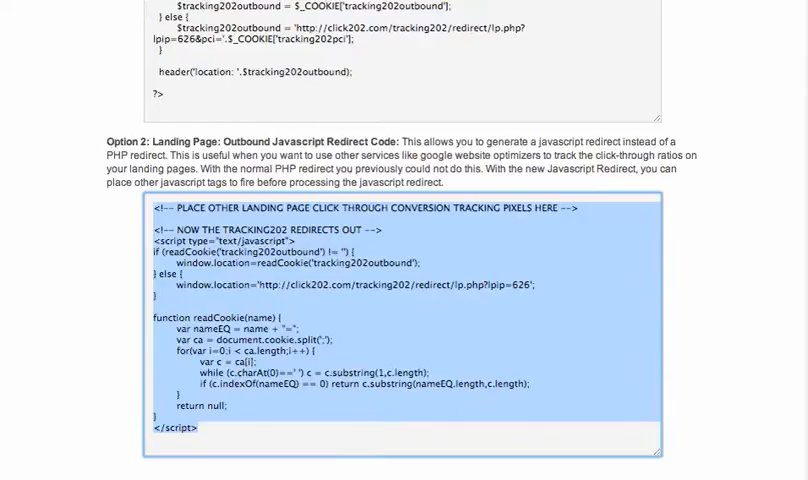
key(super+Tab)
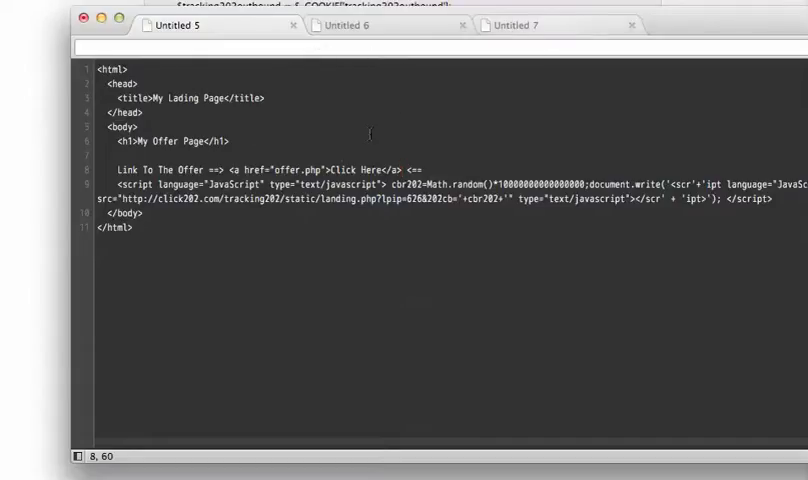
Step: Change the landing page link's href from offer.php to offer2.html
click(321, 170)
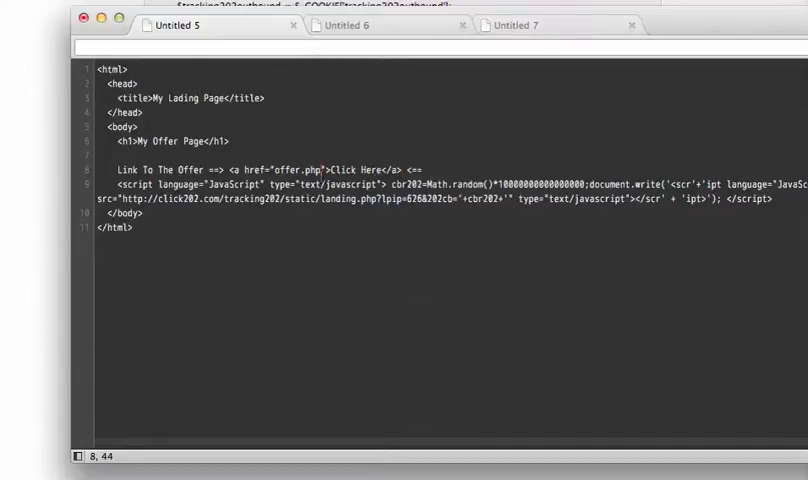
key(BackSpace)
key(BackSpace)
key(BackSpace)
text(h)
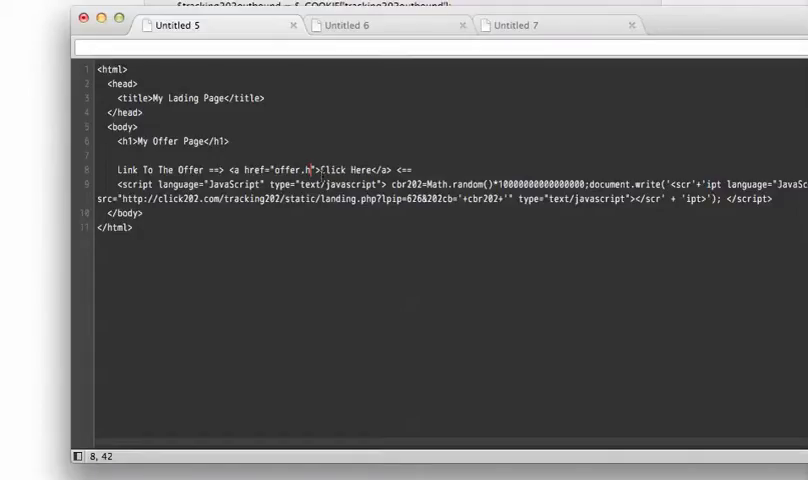
text(tml)
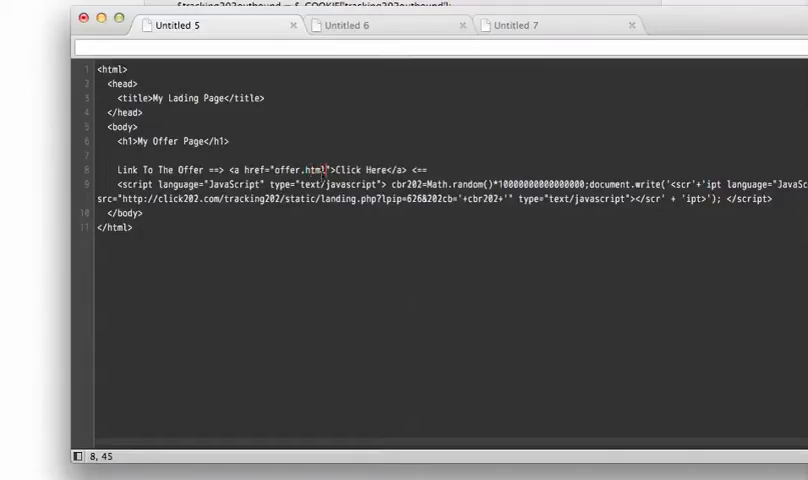
key(BackSpace)
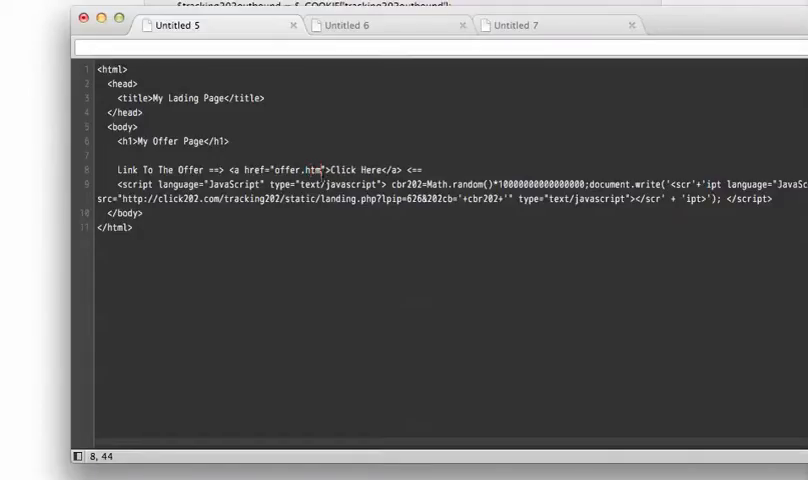
key(BackSpace)
key(BackSpace)
key(BackSpace)
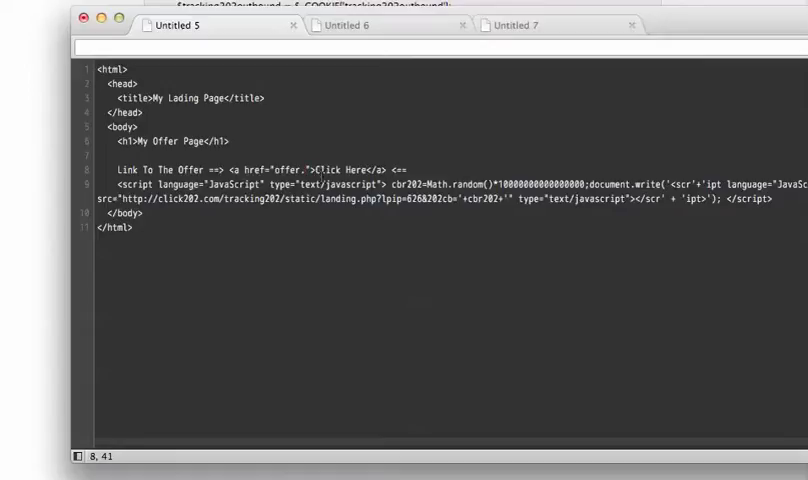
key(Left)
key(Left)
key(Right)
text(2)
key(Right)
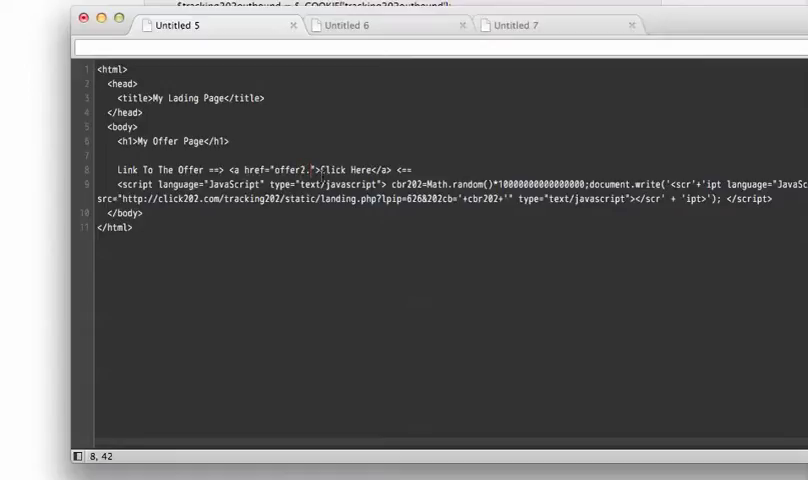
text(p)
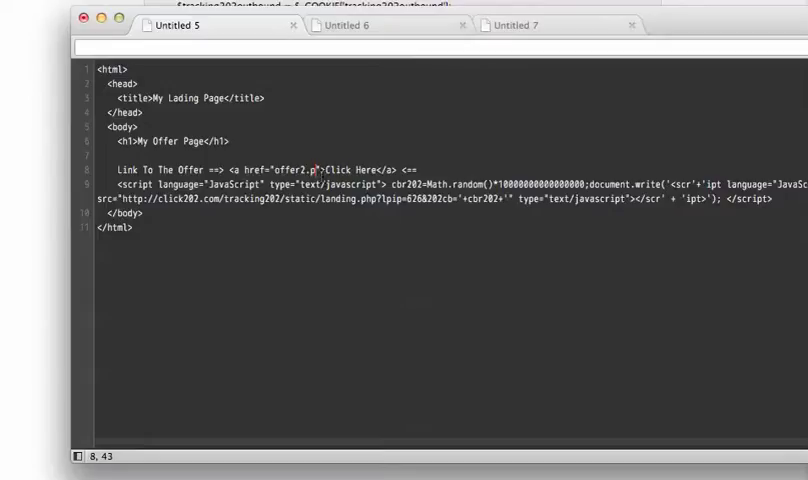
text(hp)
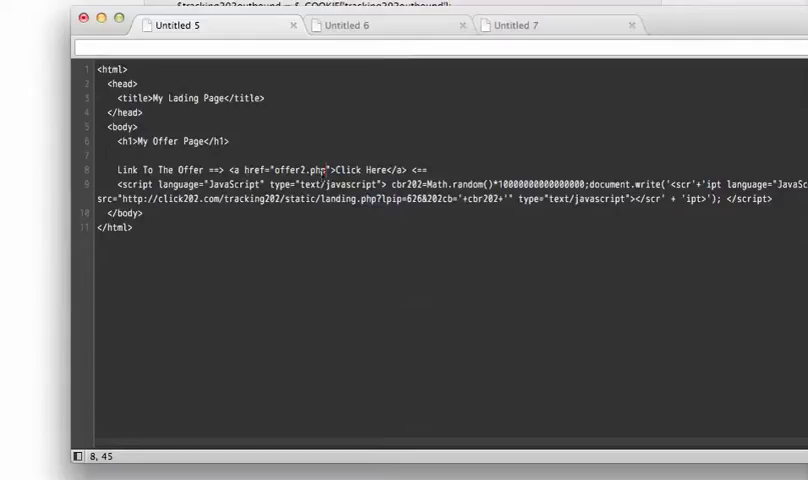
key(BackSpace)
key(BackSpace)
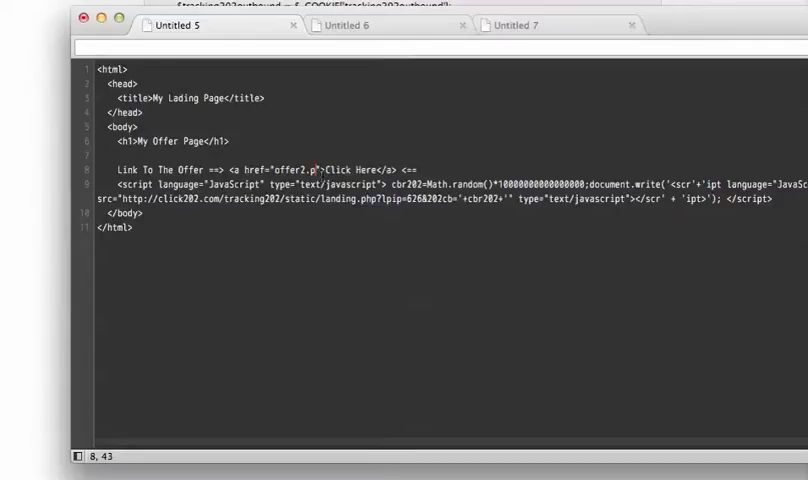
key(BackSpace)
text(html)
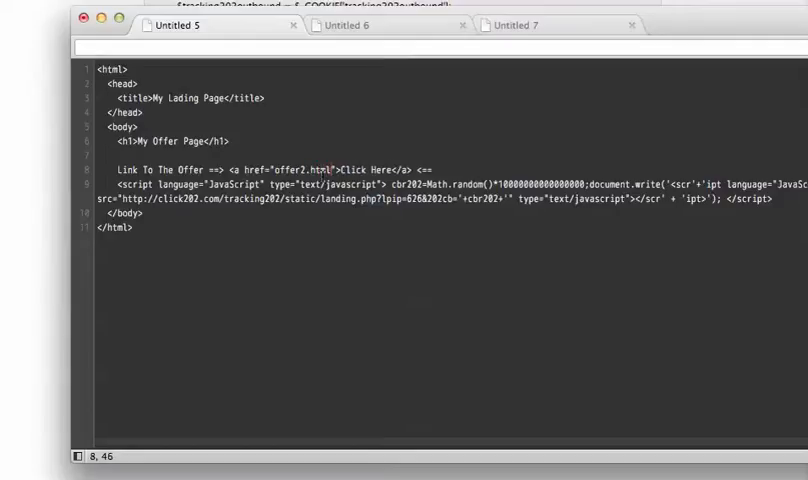
Step: Paste the copied Tracking202 redirect script into the empty Untitled 7 file
click(533, 28)
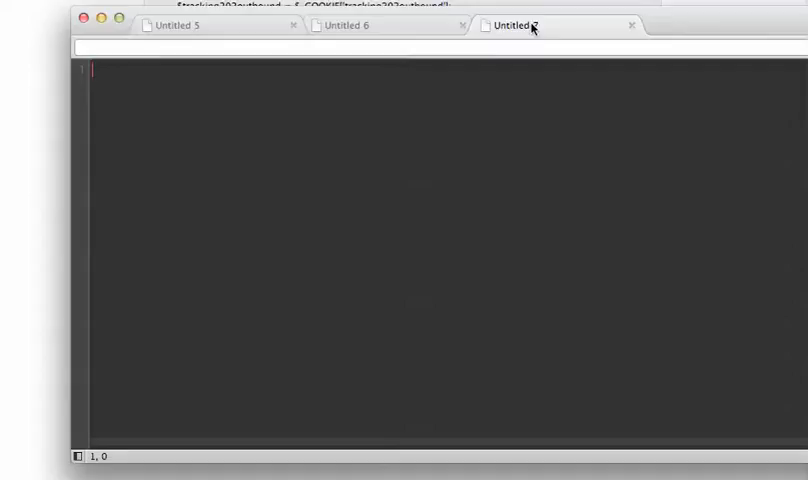
key(cmd+v)
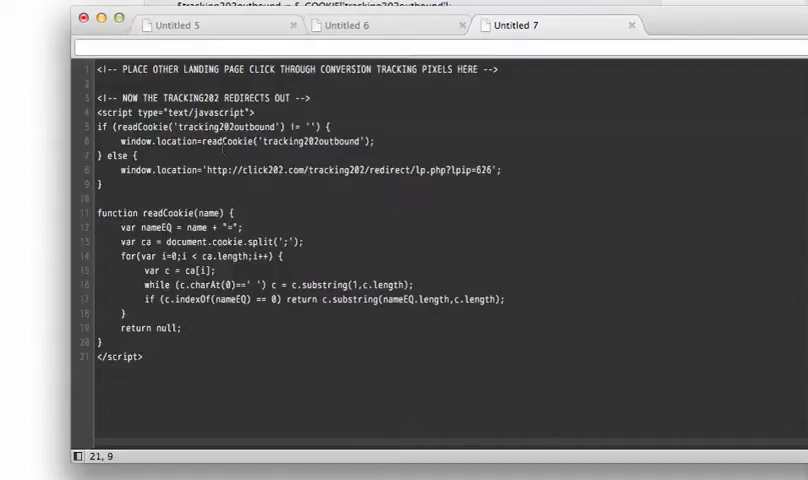
click(128, 69)
key(Down)
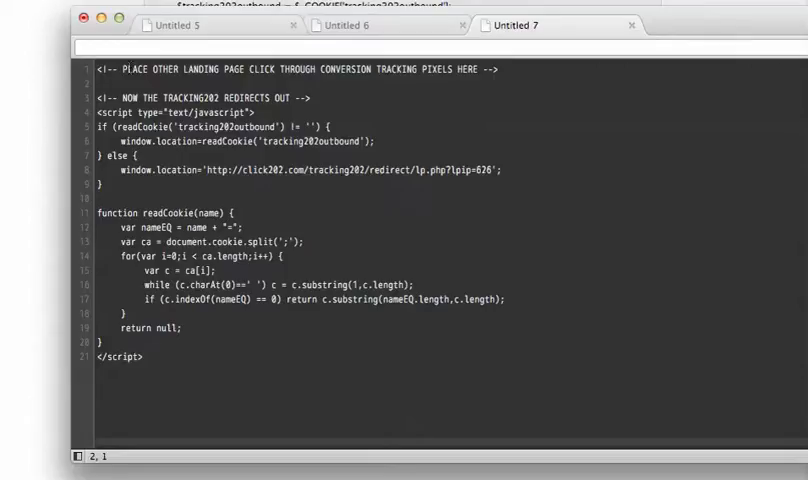
key(Left)
key(Down)
text(<)
text(i)
text(mg)
text( s)
text(rc=")
text(www.)
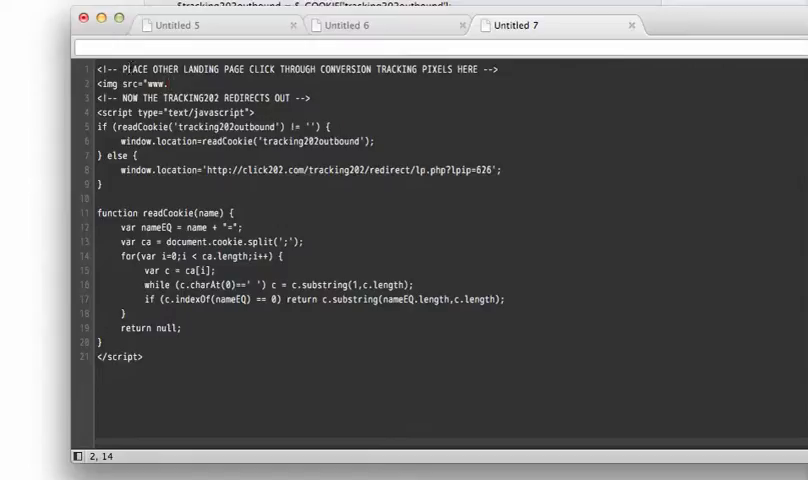
text(t202.com)
key(Left)
key(Right)
text(/img.)
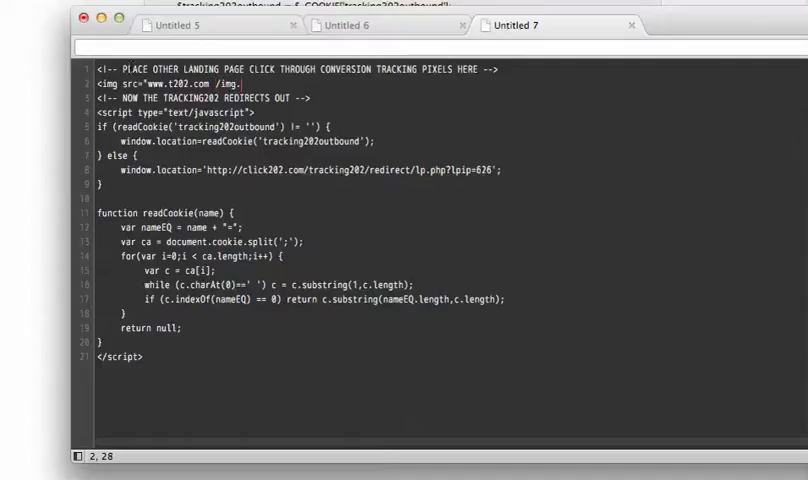
text(png)
text(")
text(>)
Step: Add an empty <script></script> tag pair below the img pixel line
key(Return)
text(<)
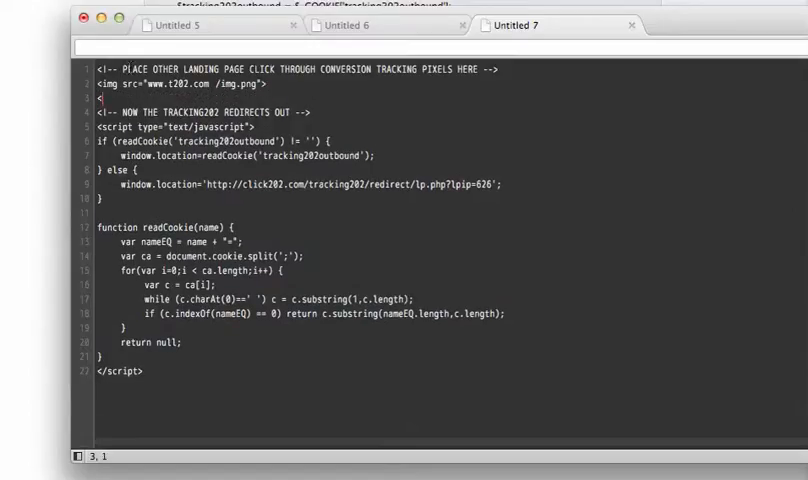
text(scrip)
text(t>)
key(Return)
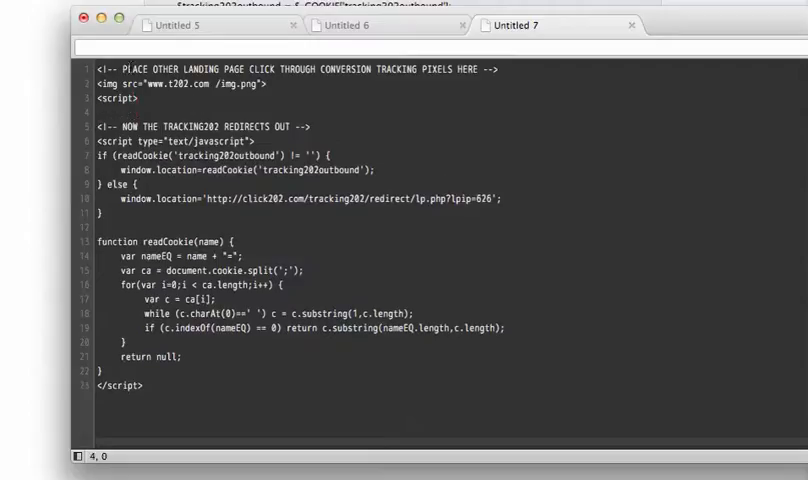
text(</)
text(s)
text(cript>)
key(Up)
key(Up)
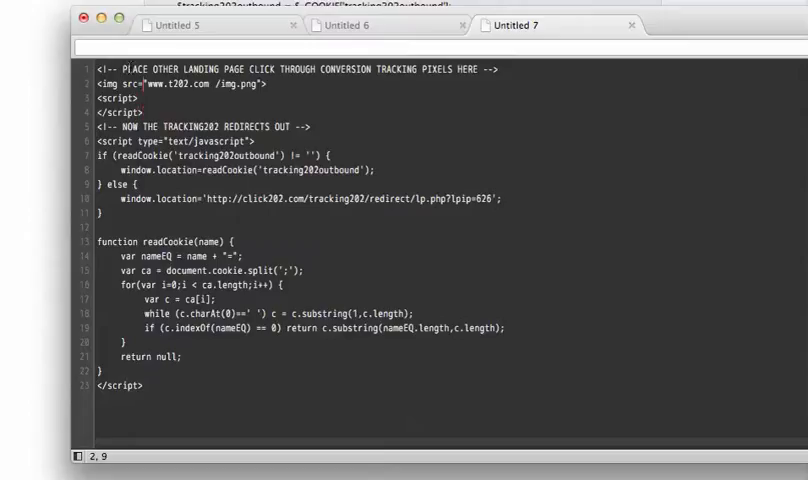
key(Down)
key(Down)
key(Up)
key(Up)
key(Up)
key(Down)
key(Up)
key(Down)
key(Down)
key(Down)
key(Down)
Step: Insert offer2.html inside the tracking-pixels comment and return to the landing page document
click(146, 98)
key(Up)
key(Up)
key(Up)
click(484, 69)
key(Return)
text(offer)
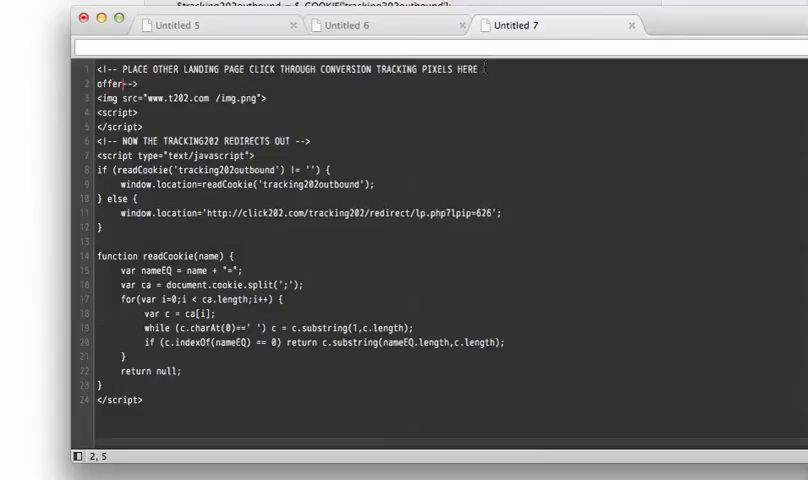
text(2.html)
click(245, 25)
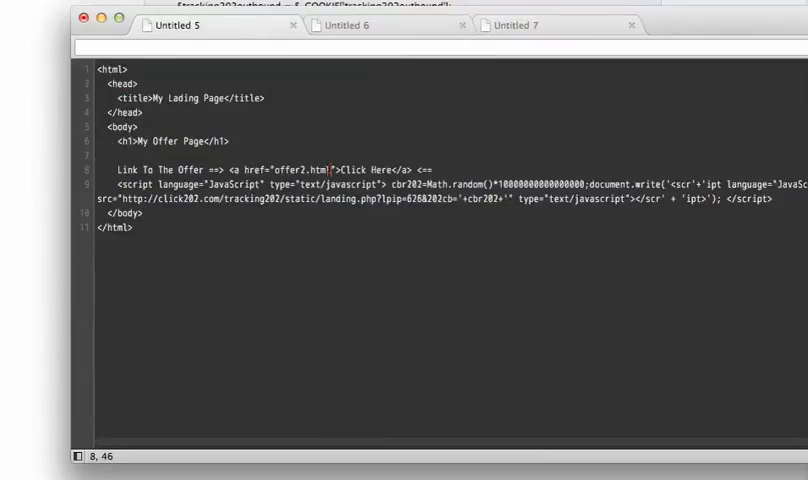
Step: Correct the landing page title from 'My Lading Page' to 'My Landing Page'
click(516, 25)
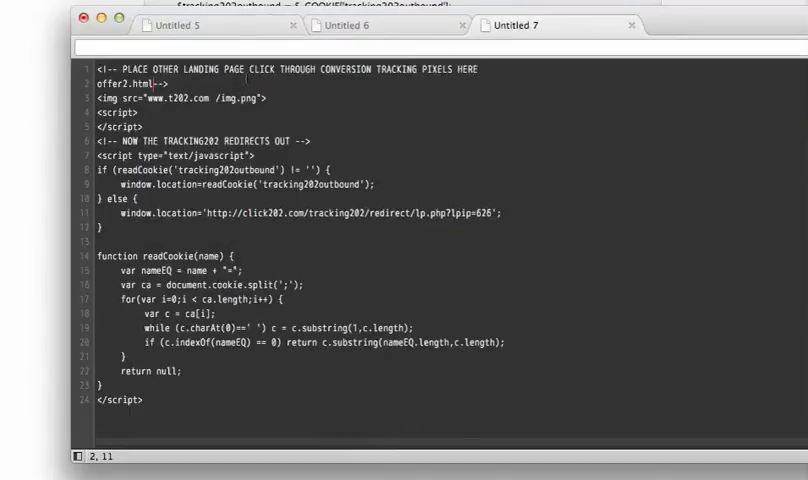
click(217, 30)
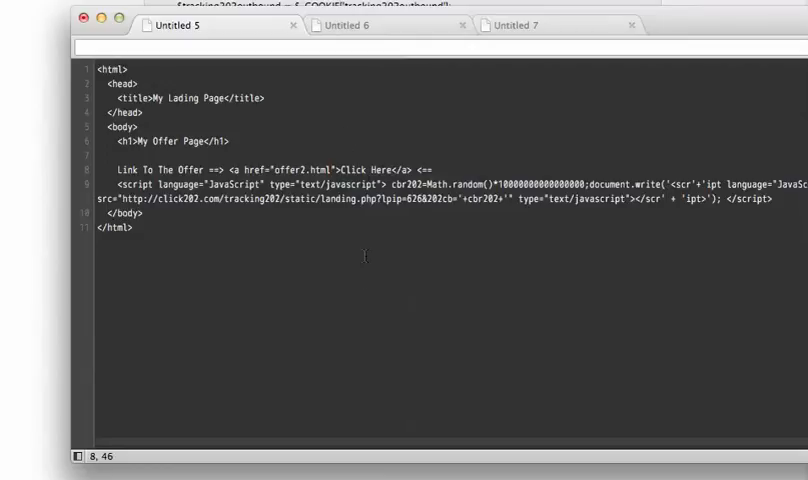
click(183, 98)
key(Left)
text(a)
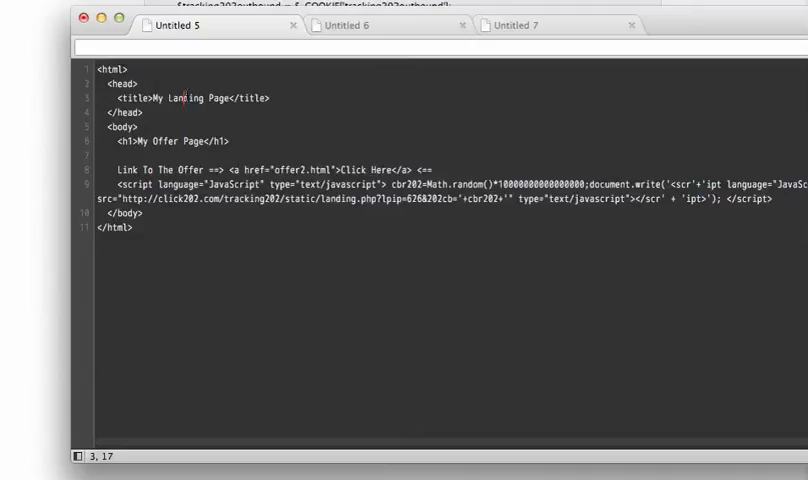